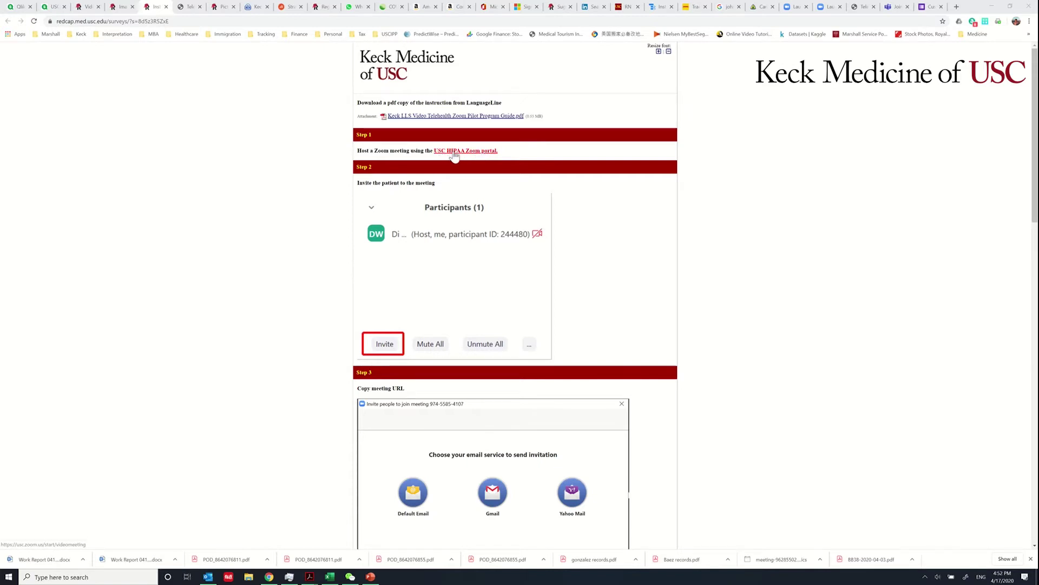
- Host a meeting in Zoom through the USC HIPAA Zoom portal, enlarge and reposition its window, and turn off the video
click(454, 154)
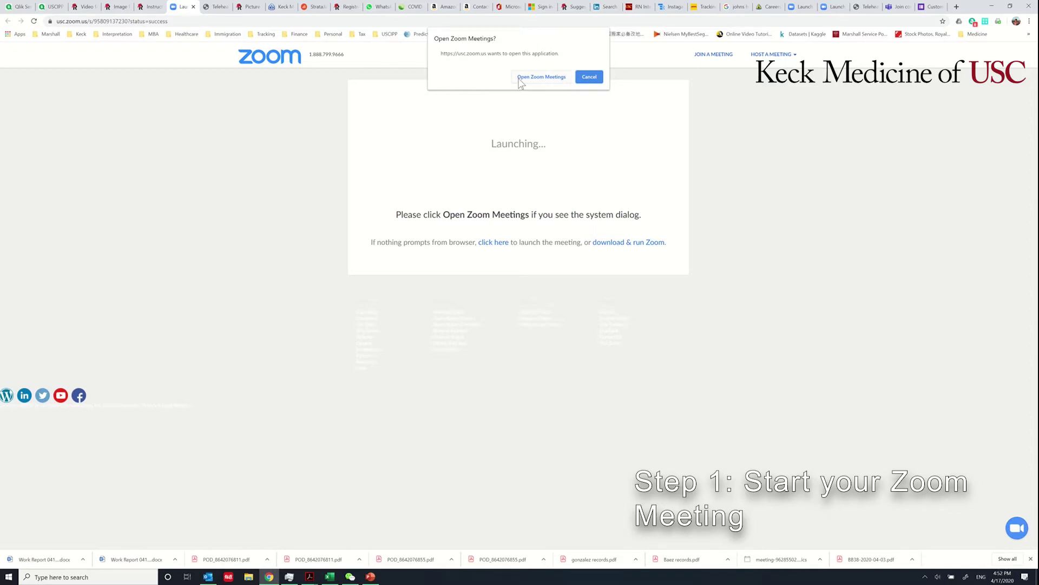
click(540, 77)
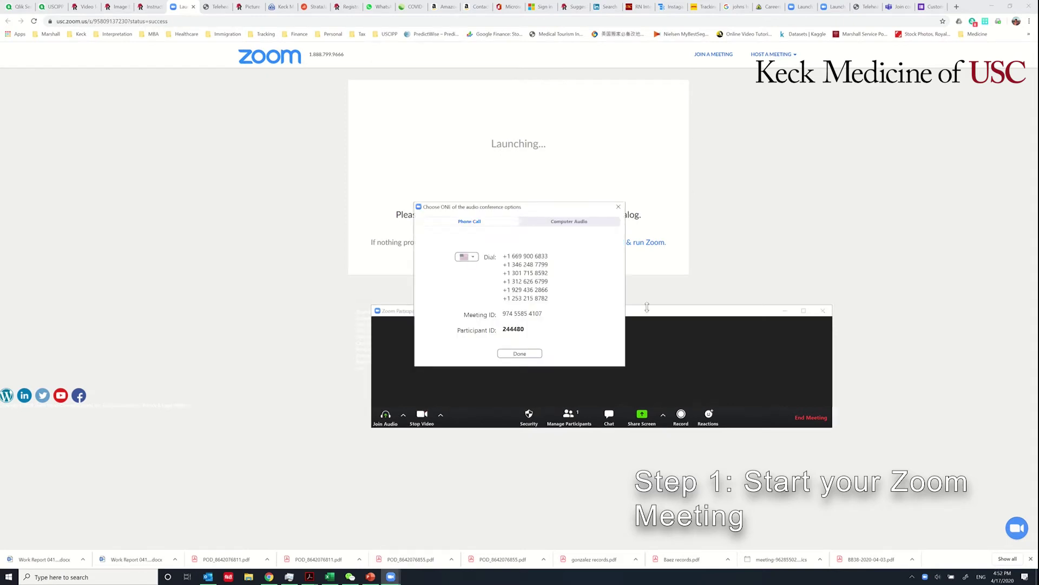
drag(637, 230, 615, 144)
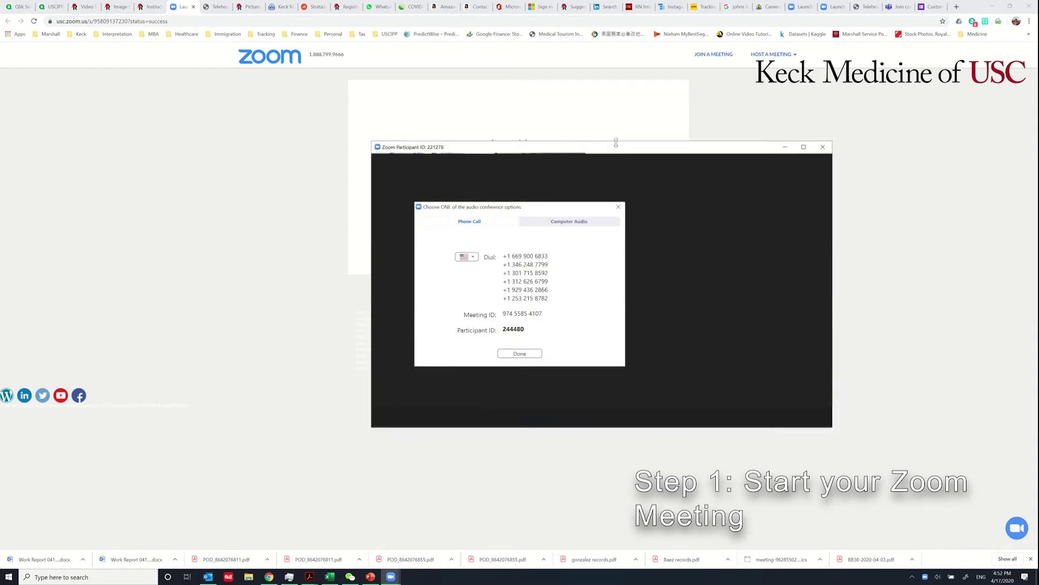
drag(523, 137, 412, 119)
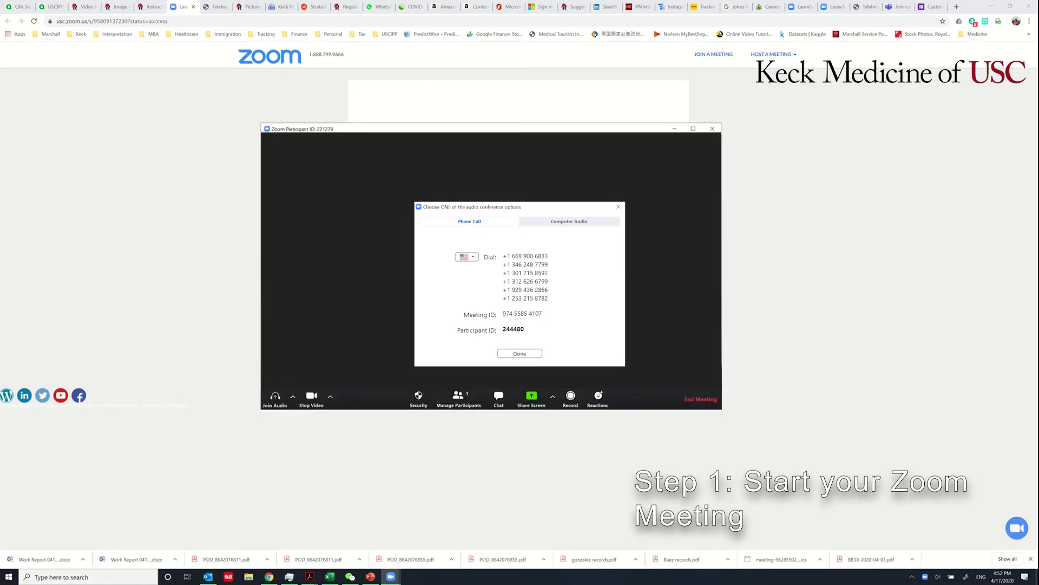
click(306, 406)
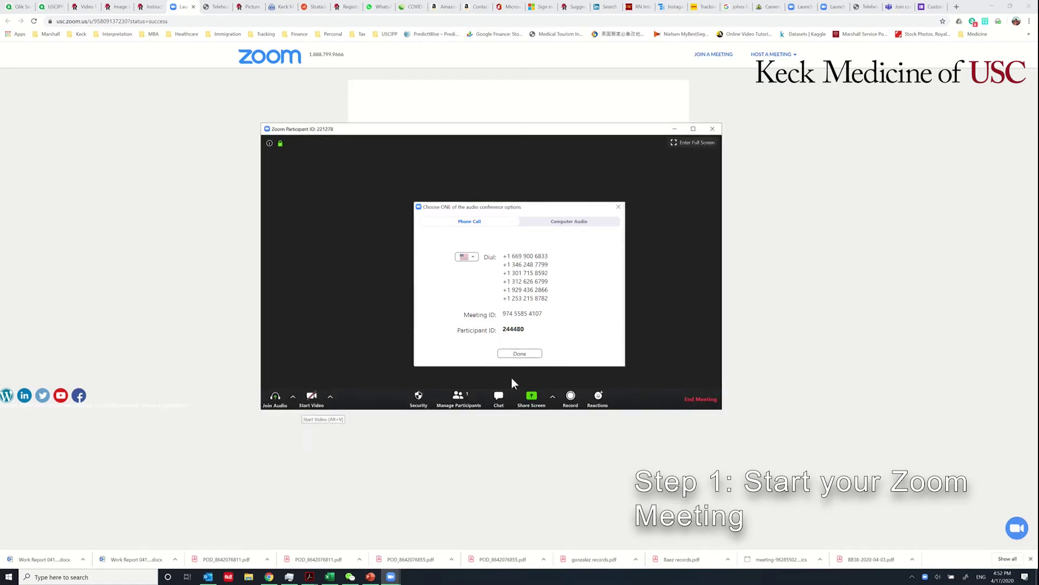
- Review the computer audio and phone call options for the meeting and dismiss the audio dialogs
click(520, 354)
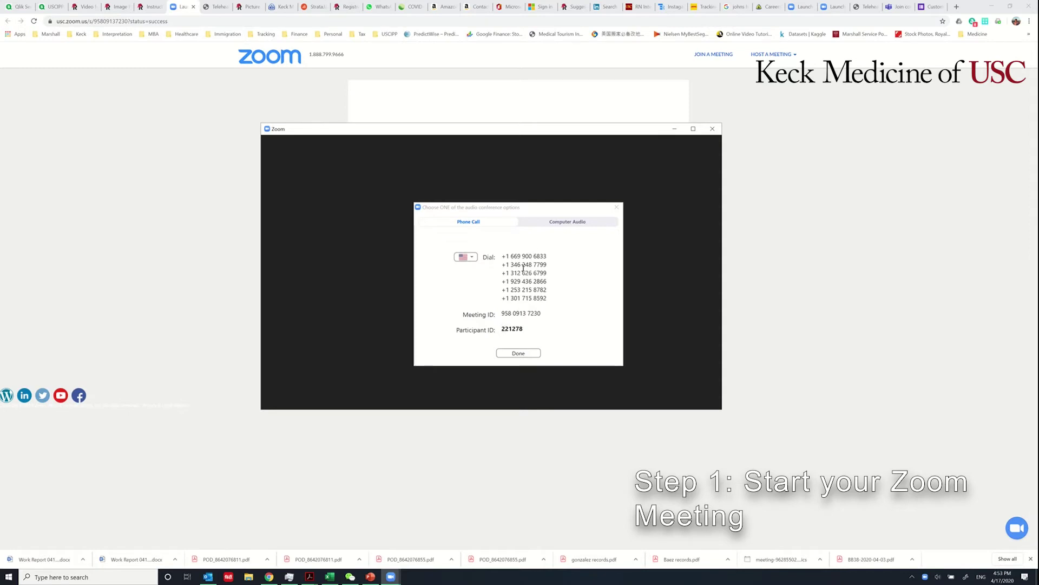
click(547, 224)
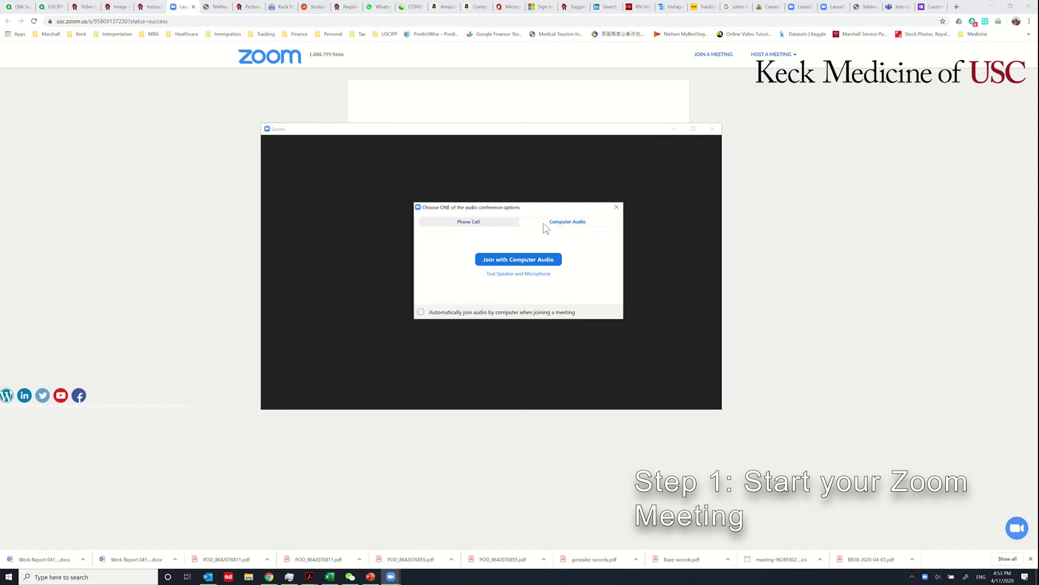
click(478, 223)
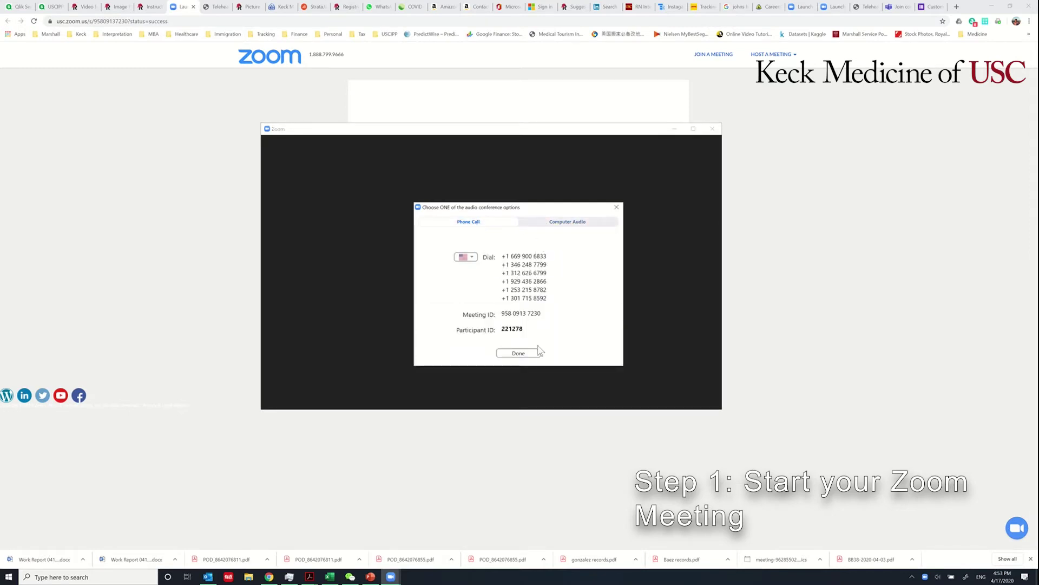
click(520, 353)
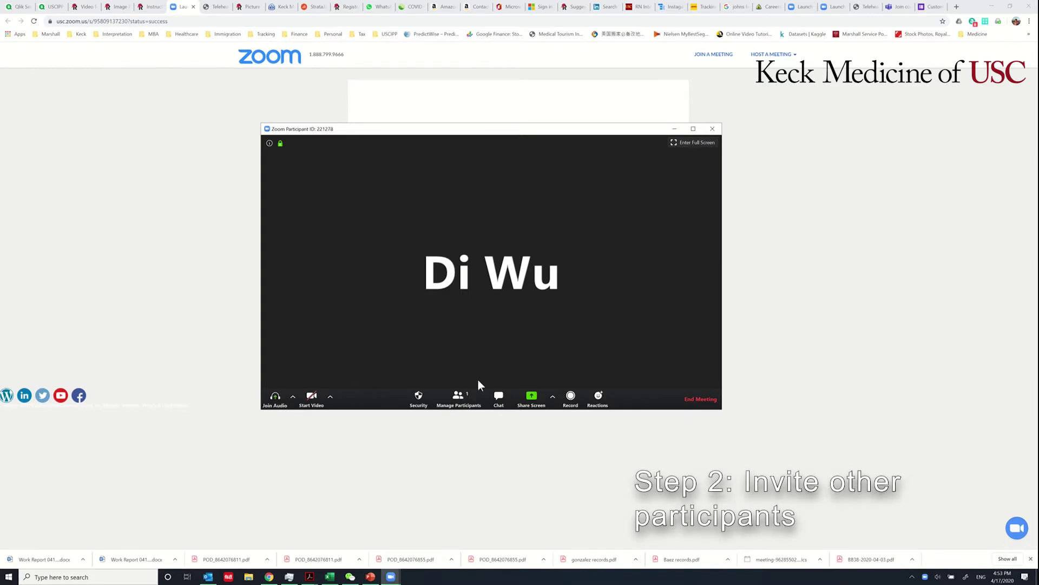
- Show the meeting's participants, open the invitation options and copy the meeting URL
click(463, 400)
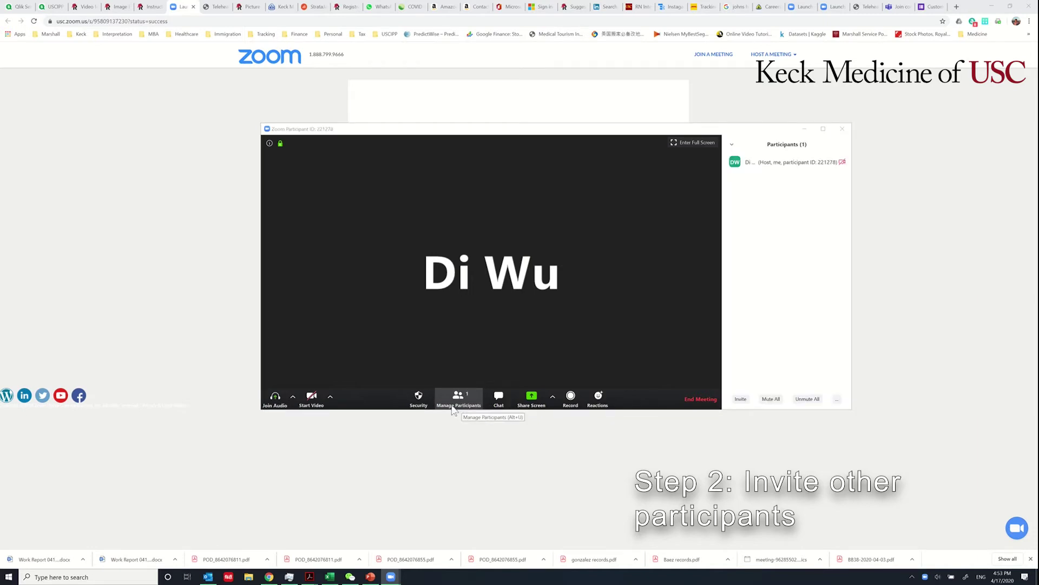
click(741, 399)
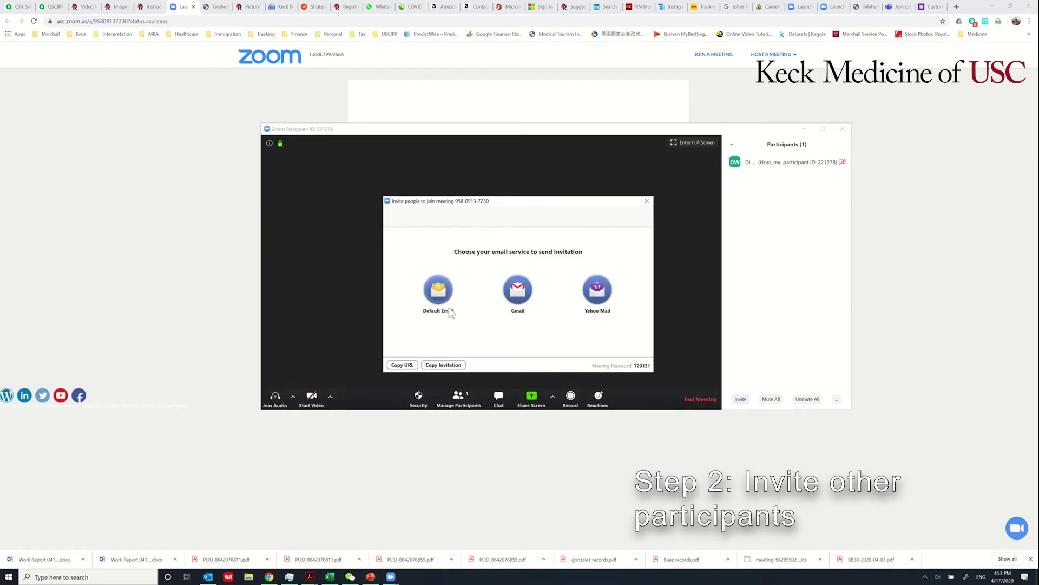
click(400, 366)
click(400, 367)
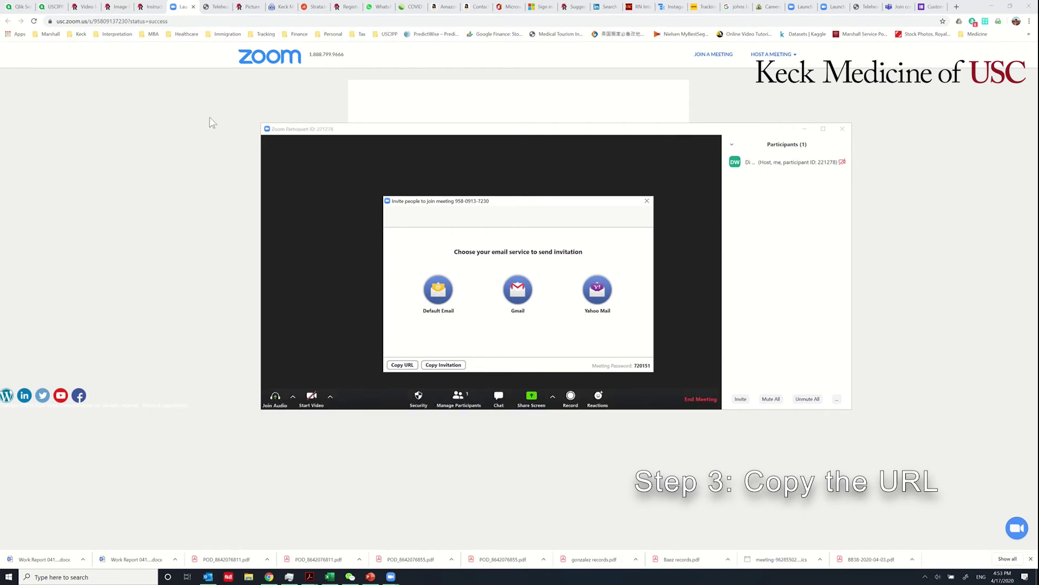
- Return to the browser's instruction page, close the Zoom invitation dialog, and open the Languageline Video for Zoom portal from Step 4
click(151, 7)
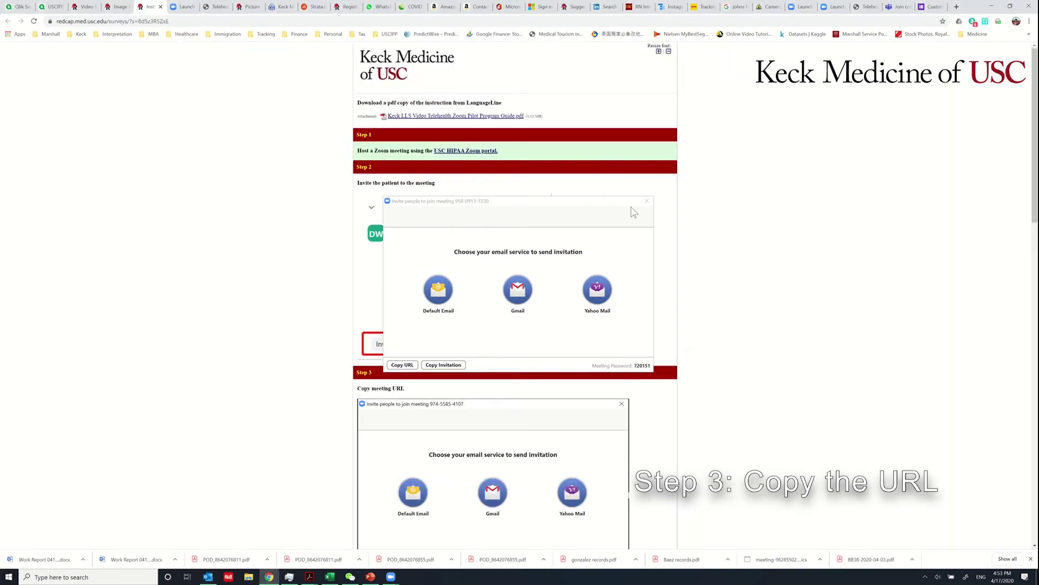
drag(628, 208, 696, 217)
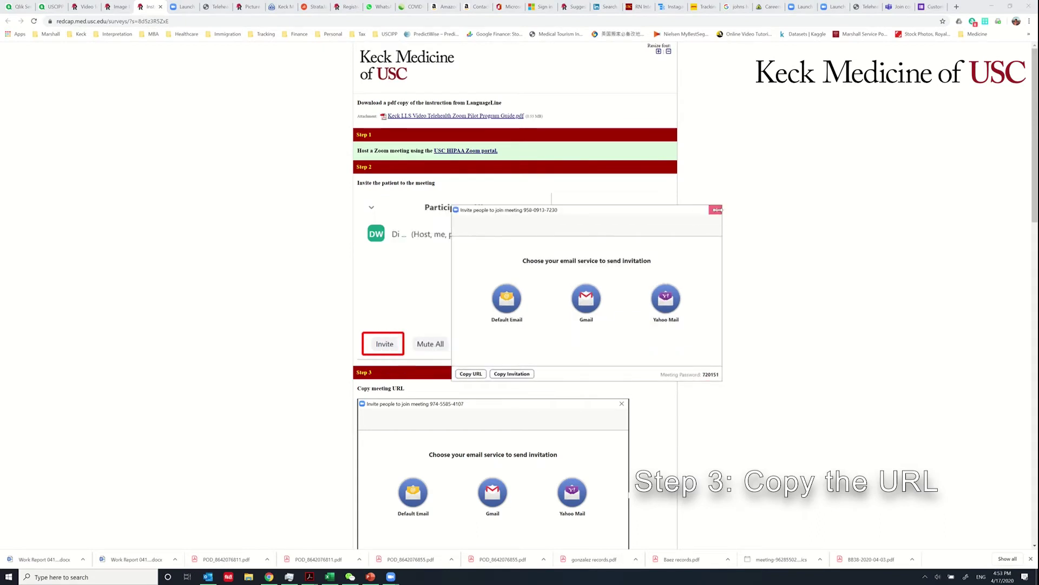
click(716, 209)
click(904, 223)
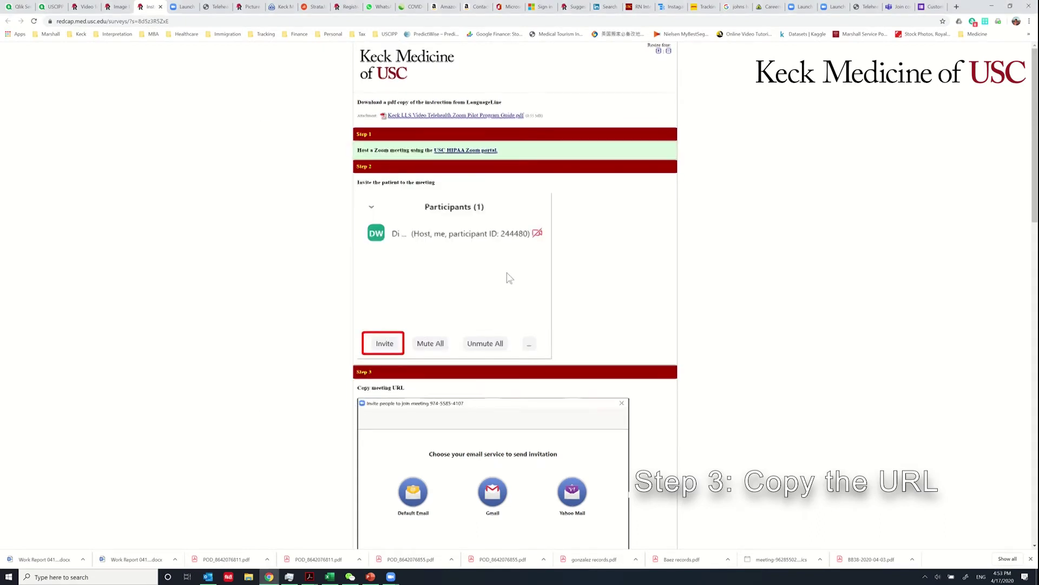
scroll(399, 216, down, 4)
scroll(408, 211, up, 3)
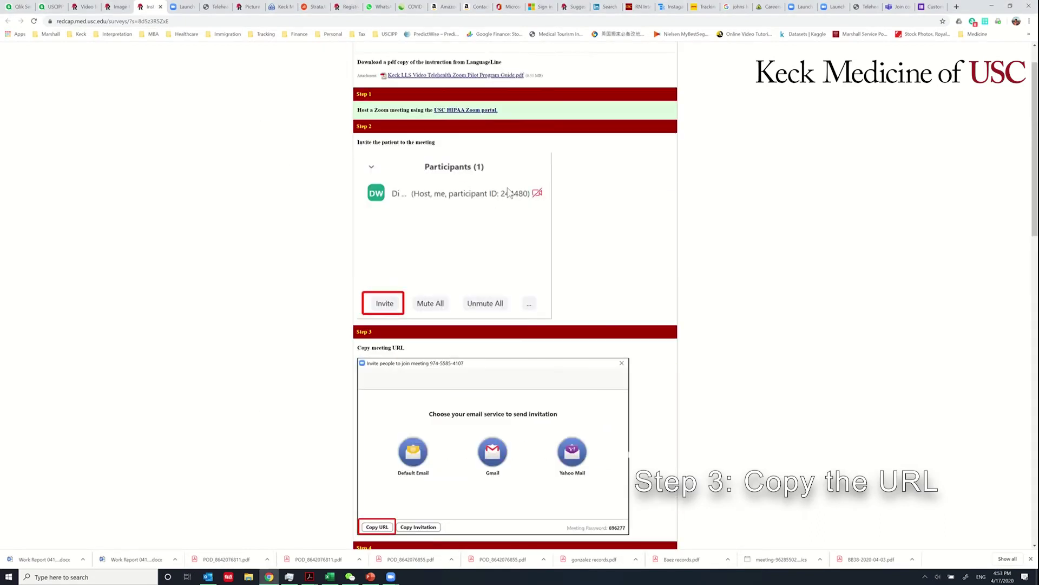
scroll(476, 260, down, 2)
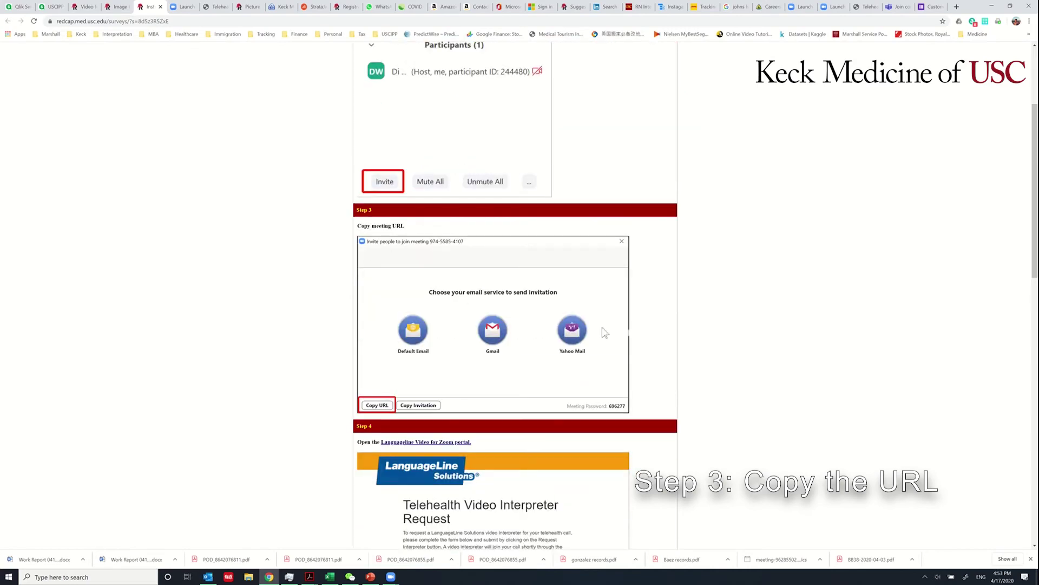
scroll(358, 332, down, 2)
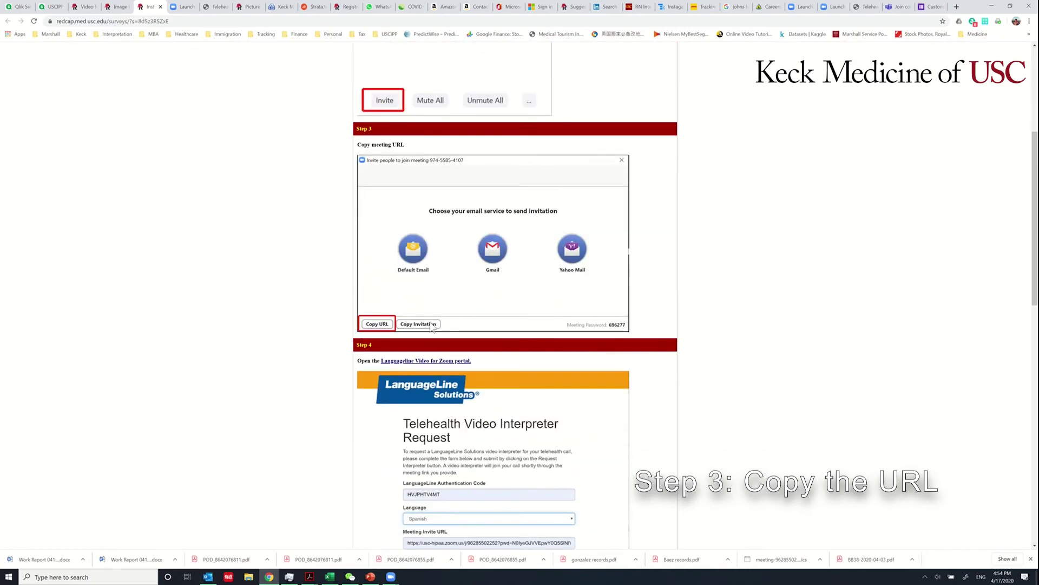
scroll(330, 316, down, 2)
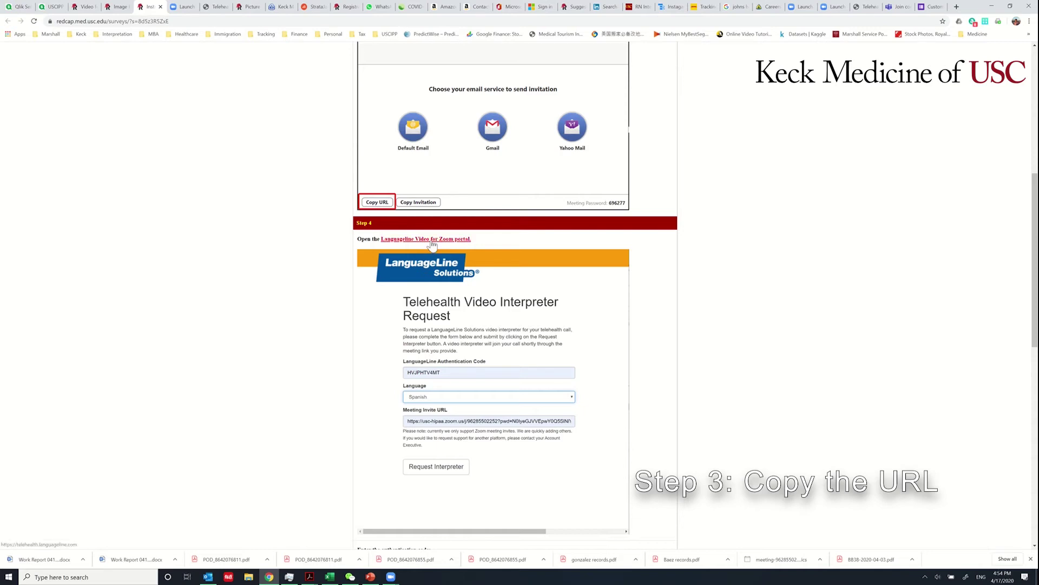
click(432, 241)
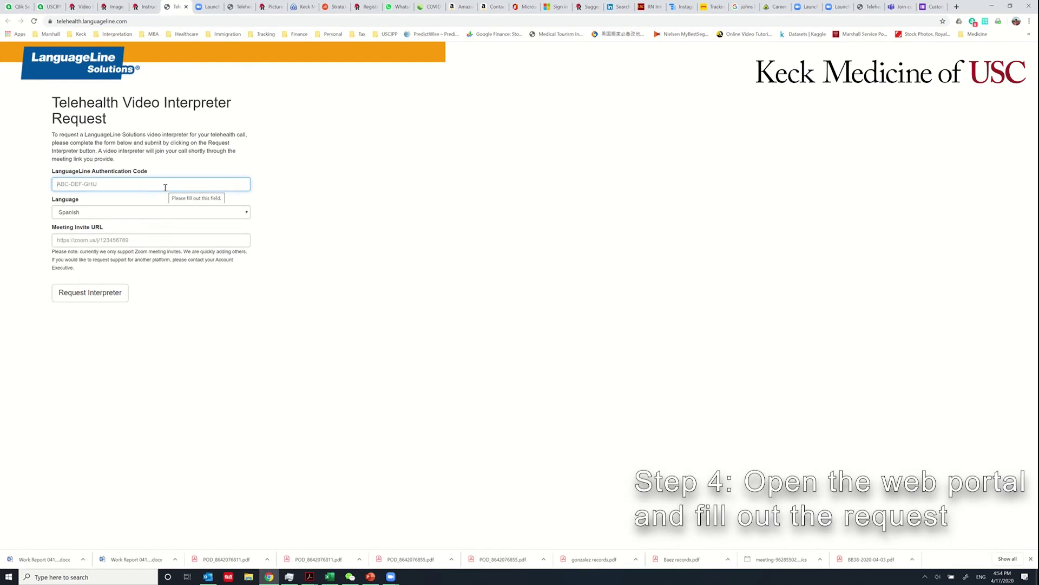
- Fill in the LanguageLine Authentication Code with the saved code and set the language to American Sign Language
click(165, 186)
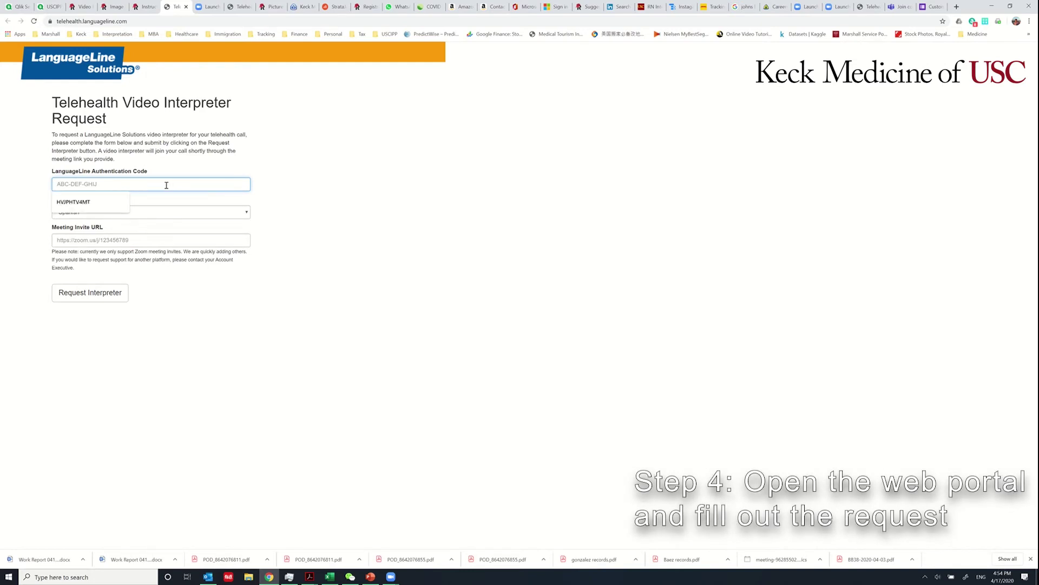
click(111, 203)
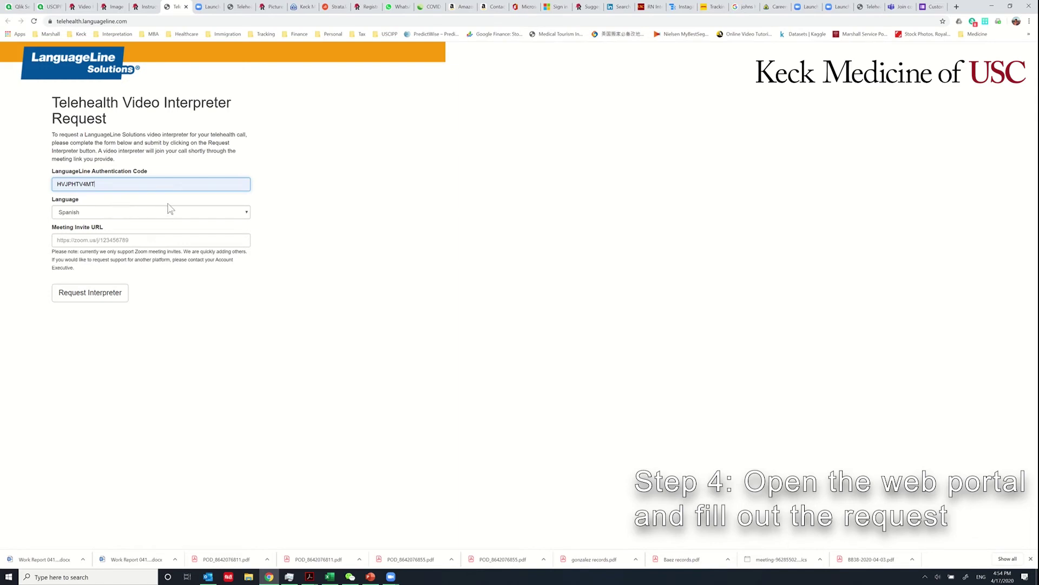
click(122, 212)
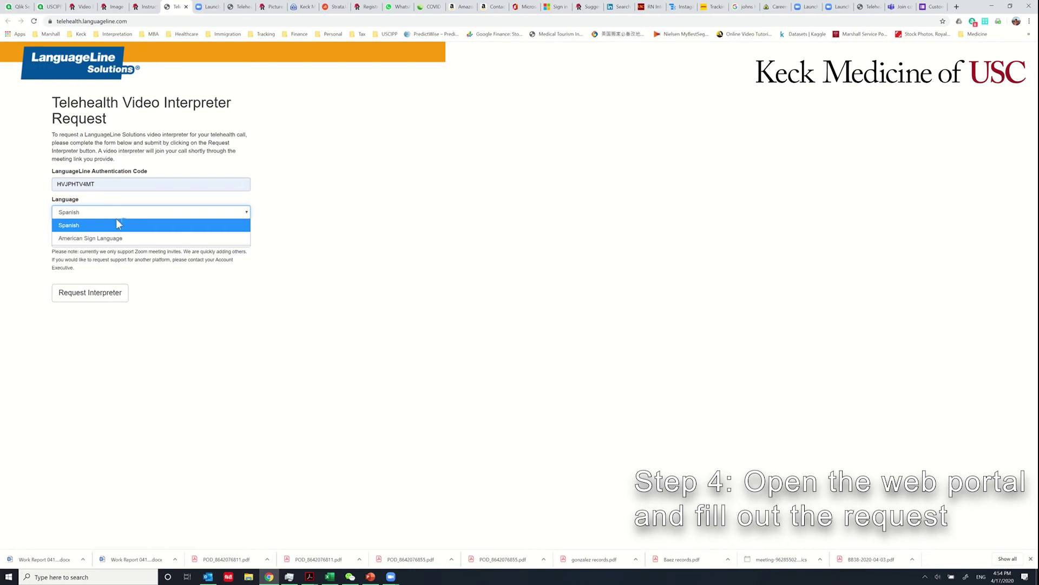
click(120, 242)
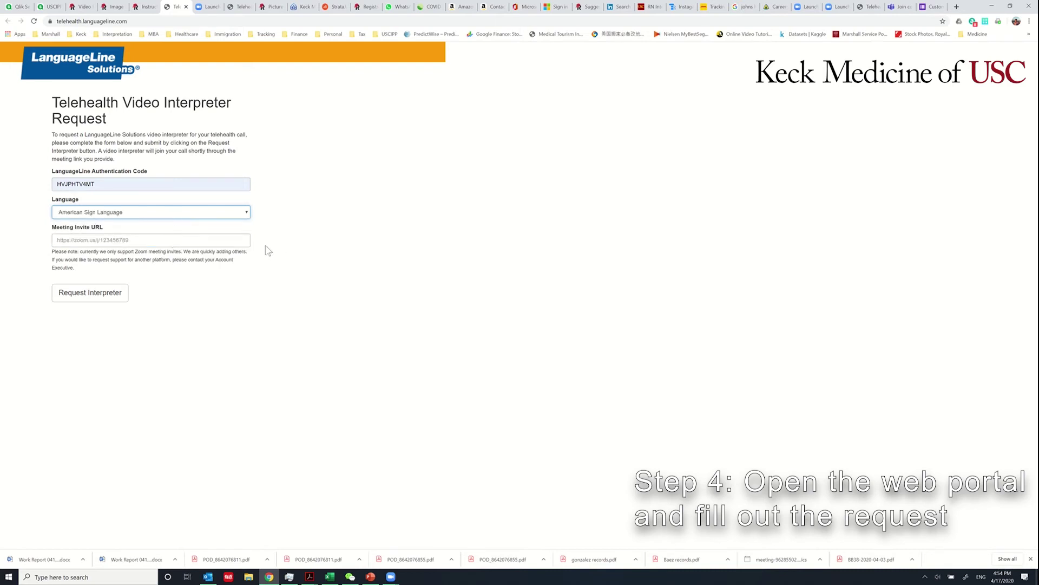
- Paste the copied Zoom meeting link as the Meeting Invite URL in the interpreter request
click(169, 241)
right_click(168, 242)
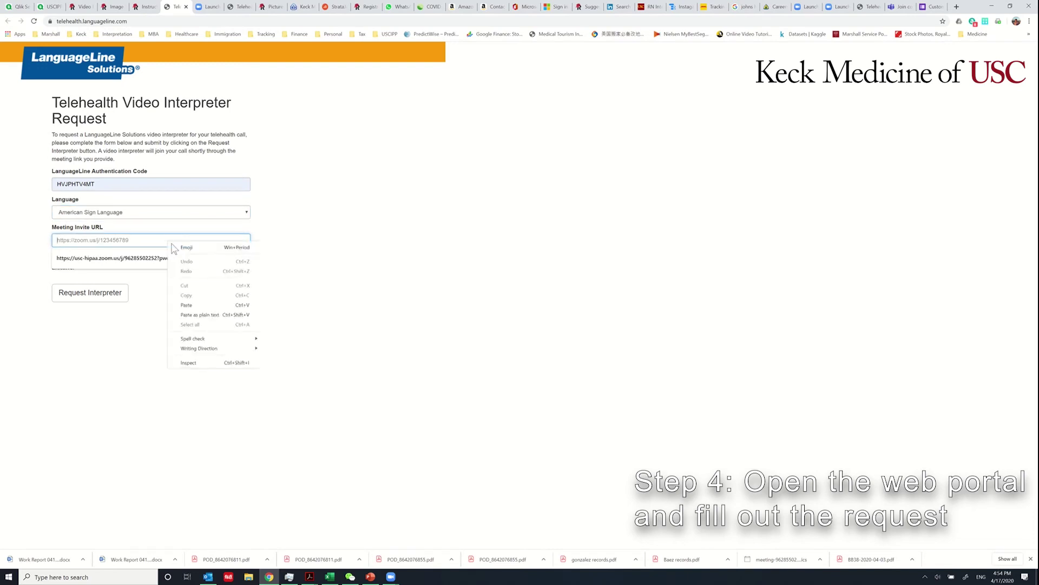
click(197, 304)
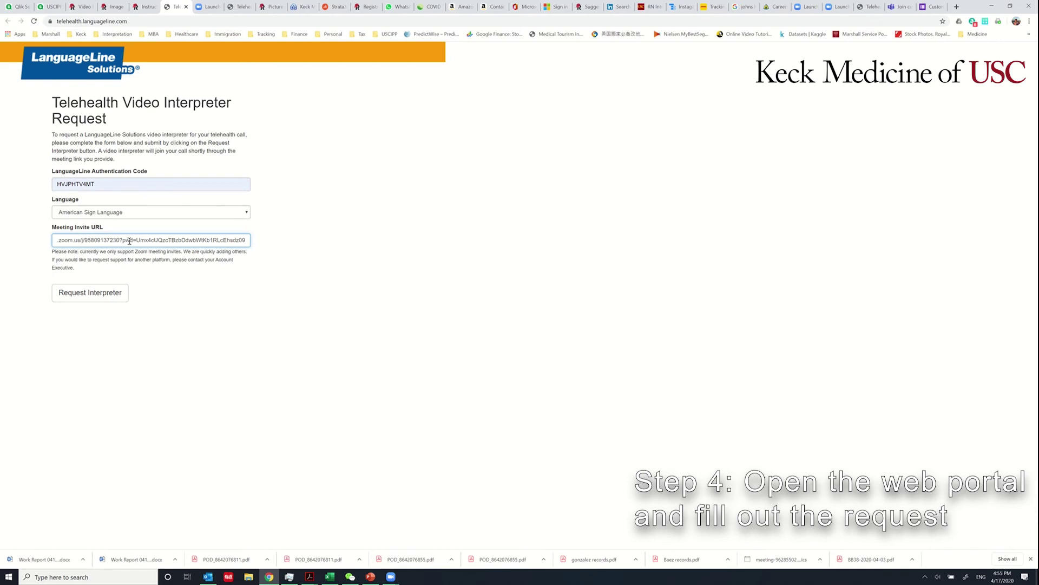
- Examine the password, meeting number and address portions of the pasted Meeting Invite URL
drag(121, 241, 243, 242)
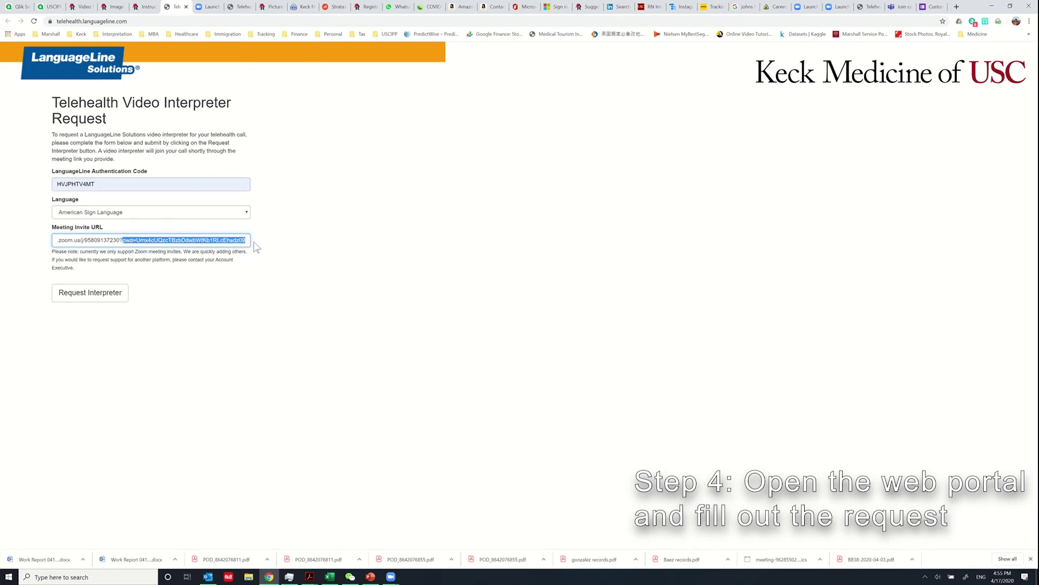
click(88, 242)
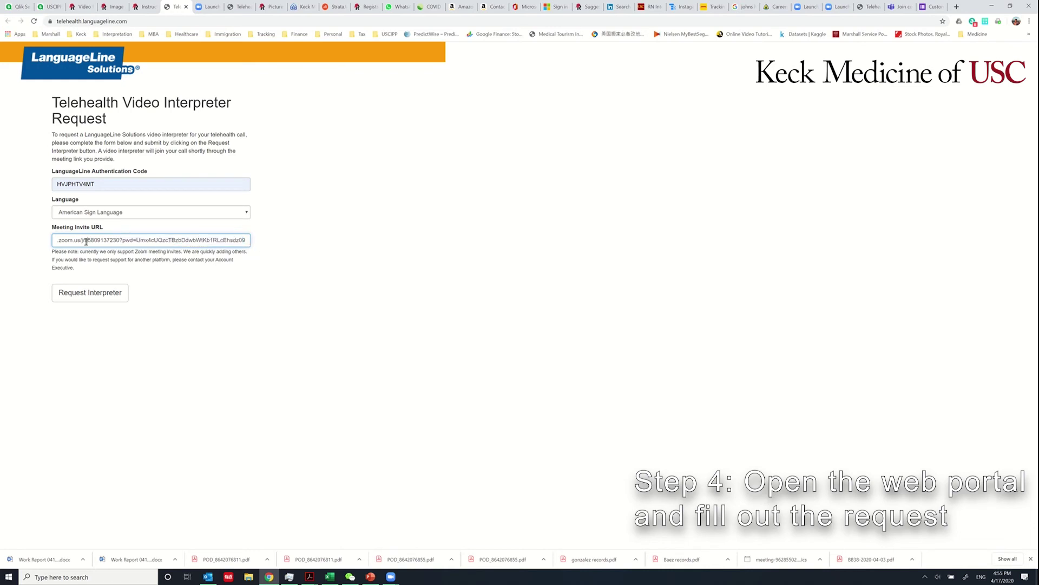
drag(113, 240, 85, 242)
click(133, 242)
drag(84, 242, 33, 243)
click(244, 242)
click(94, 238)
- Submit the video interpreter request and cancel it while the interpreter search is running
click(78, 298)
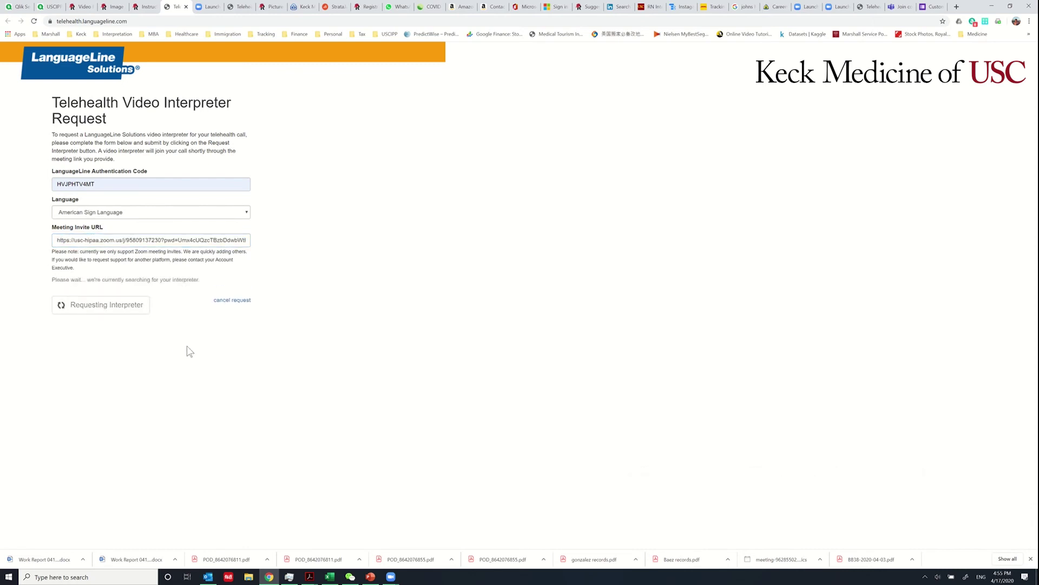
click(233, 302)
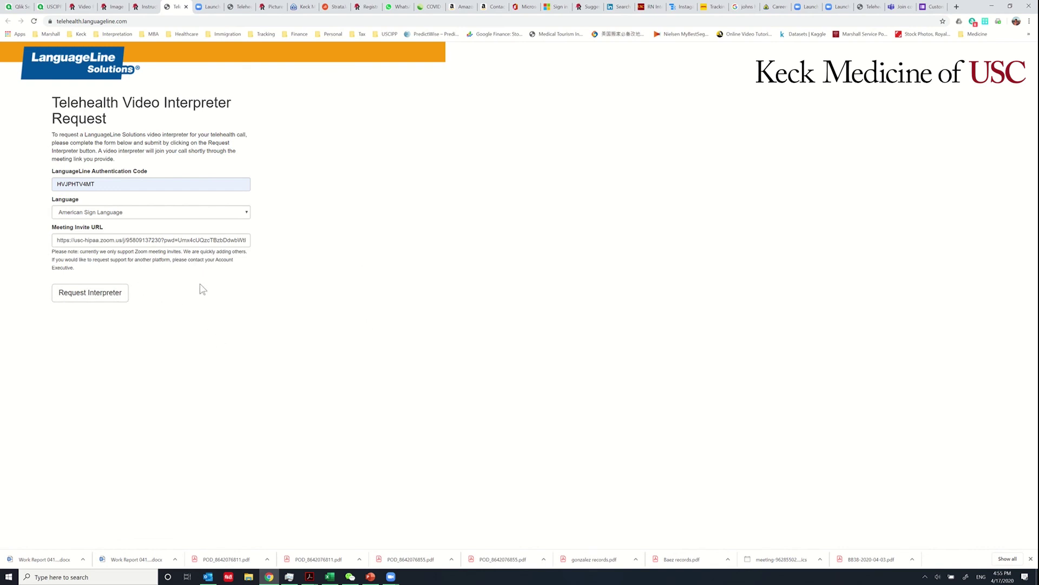
- Switch back to the running meeting window in Zoom
mouse_move(391, 576)
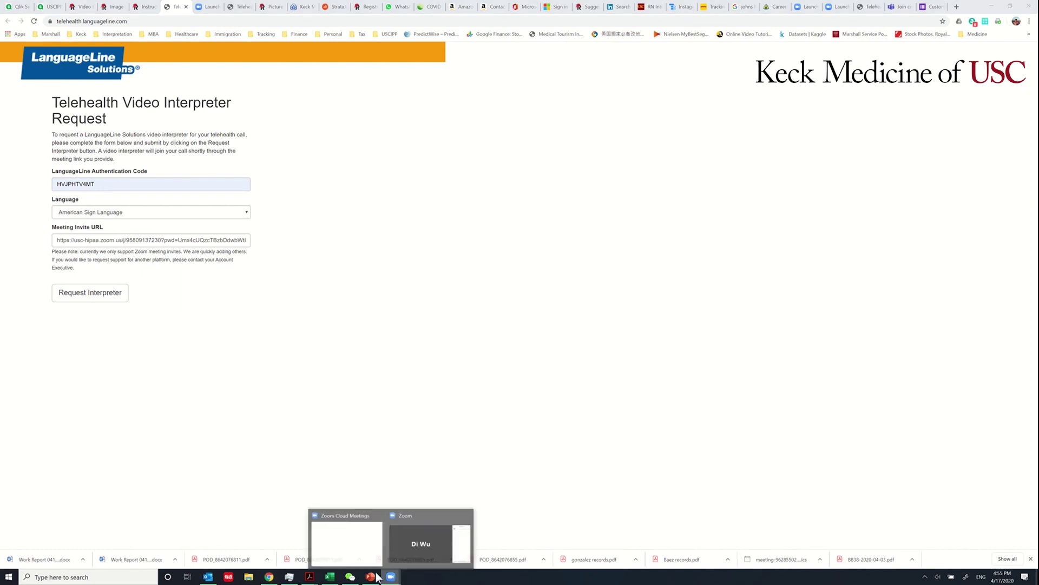
click(414, 545)
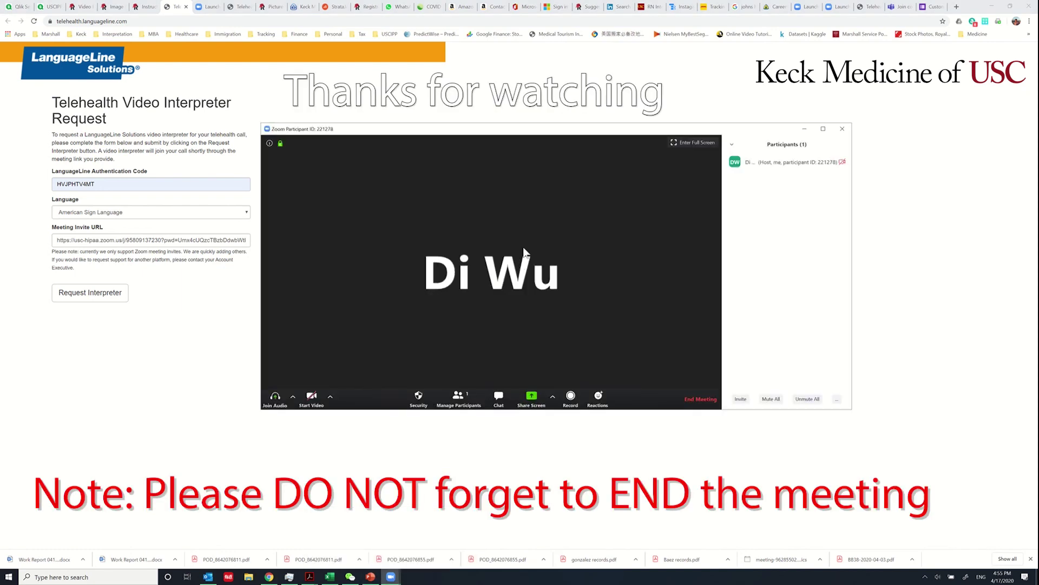